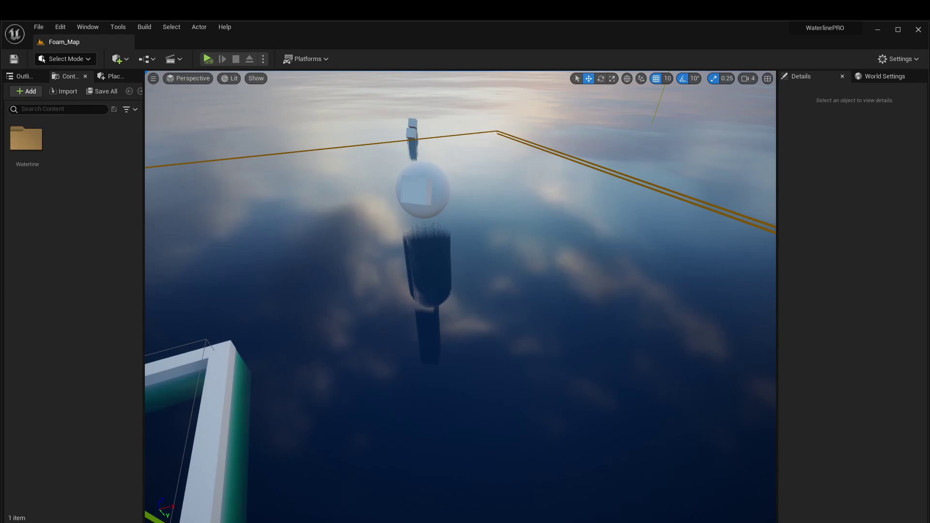
Select the ocean water actor and enlarge its property list and name column to show the Water Simulation settings.
left_click(484, 295)
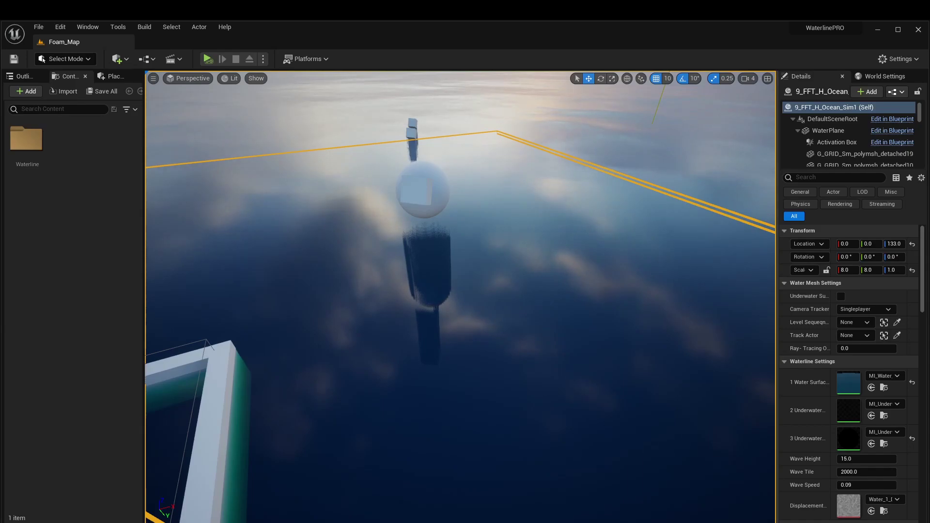
left_click_drag(843, 169, 843, 98)
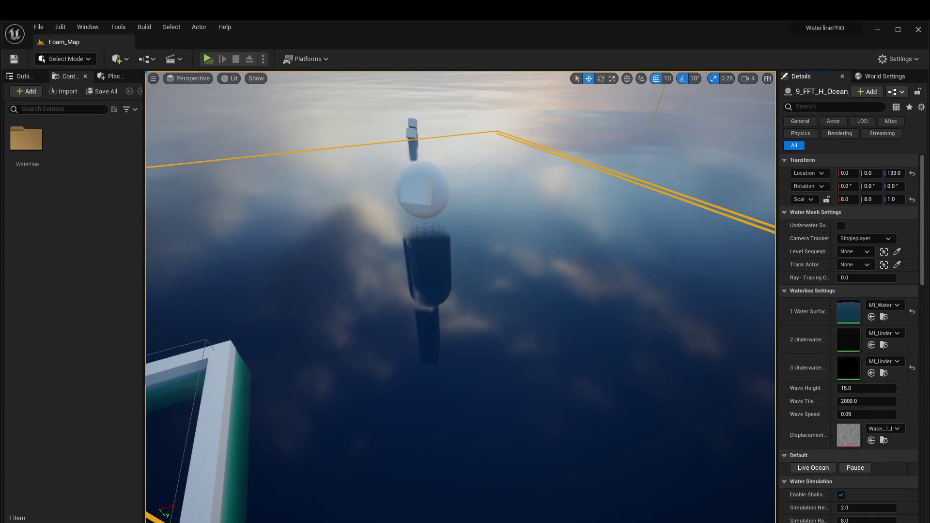
scroll(850, 339, "down", 6)
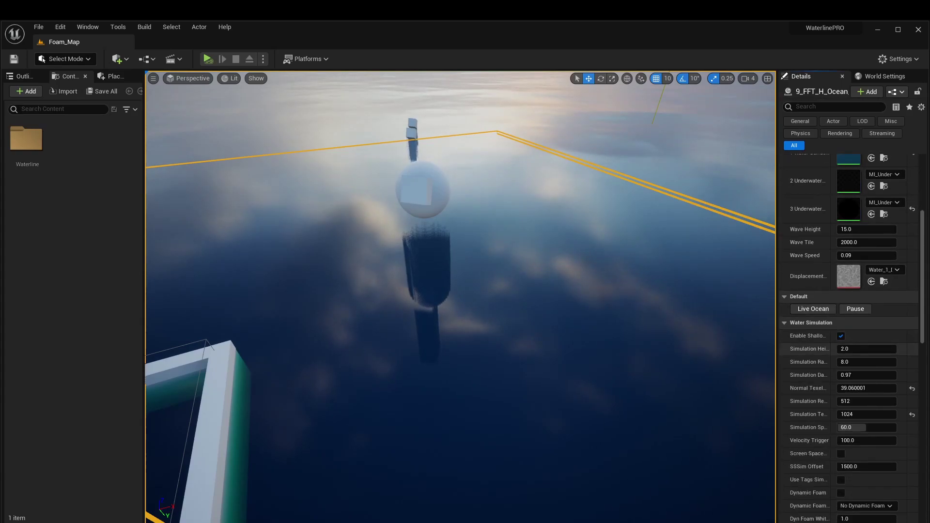
left_click_drag(830, 349, 850, 349)
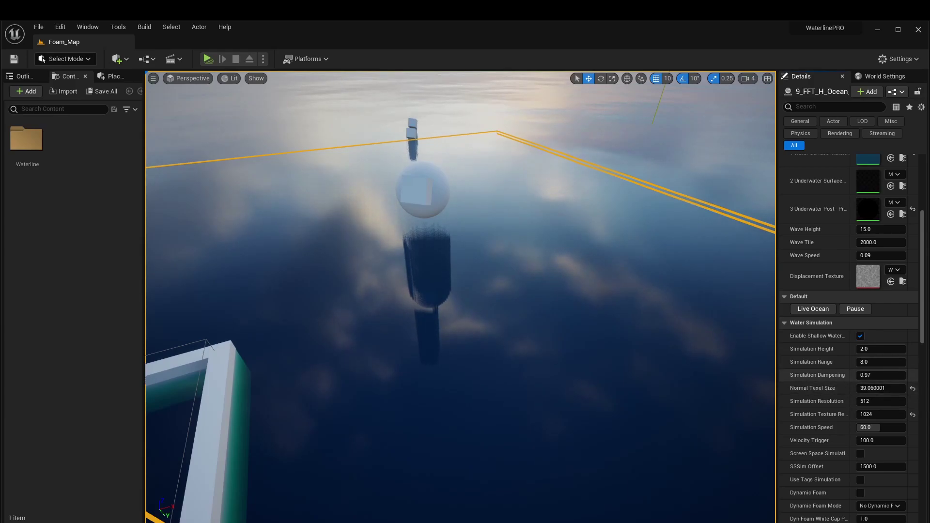
scroll(824, 335, "down", 3)
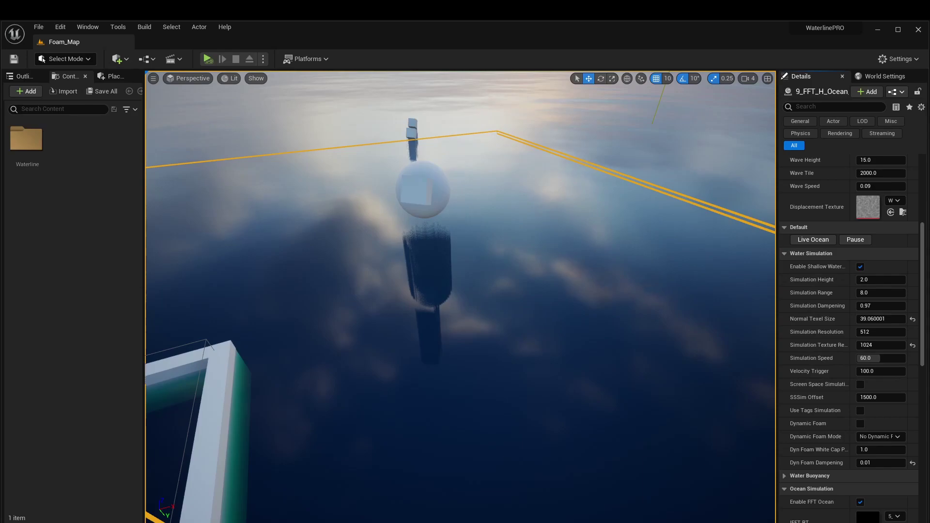
Turn off Enable FFT Ocean in the ocean actor's Ocean Simulation settings.
left_click_drag(460, 310, 460, 261)
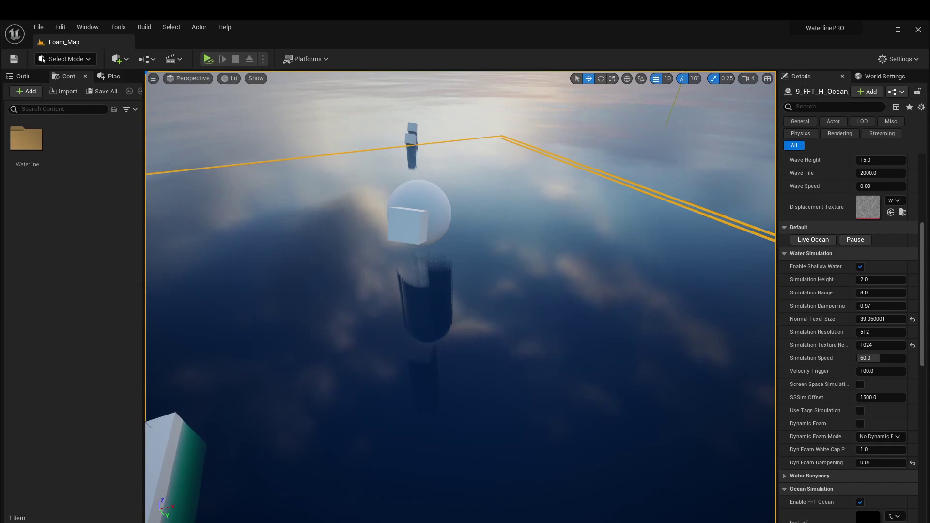
right_click_drag(461, 296, 412, 310)
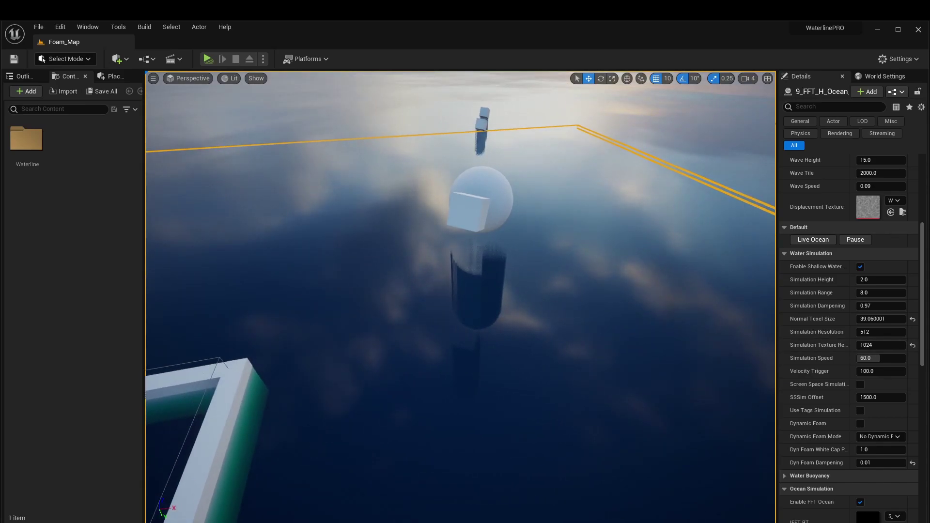
right_click_drag(460, 297, 513, 282)
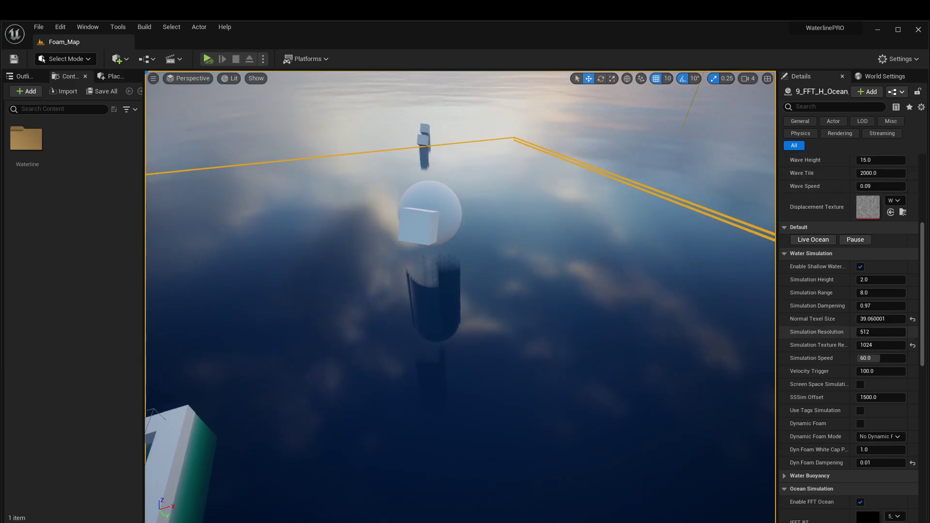
scroll(865, 428, "down", 3)
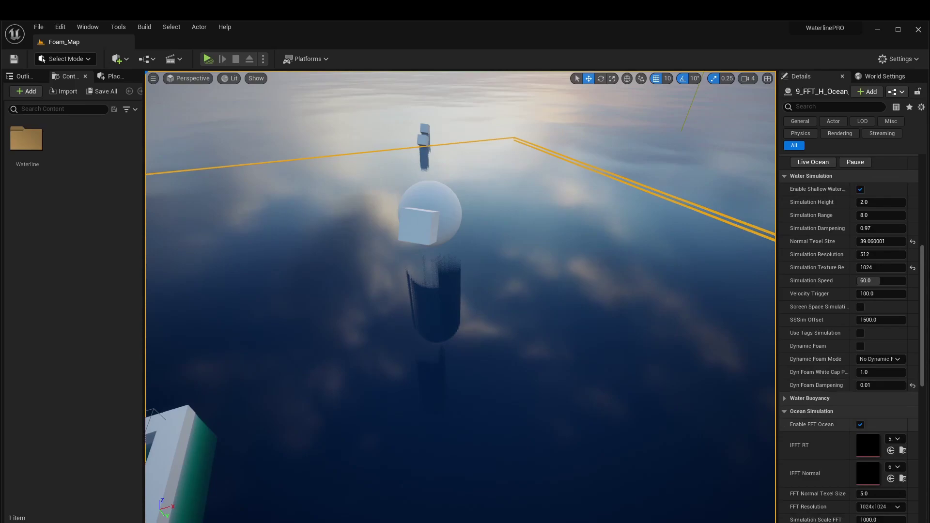
Enable Use Small Normals in the MI_Water_Surface_Foam material instance assigned as water surface material, and close its editor.
scroll(865, 429, "up", 10)
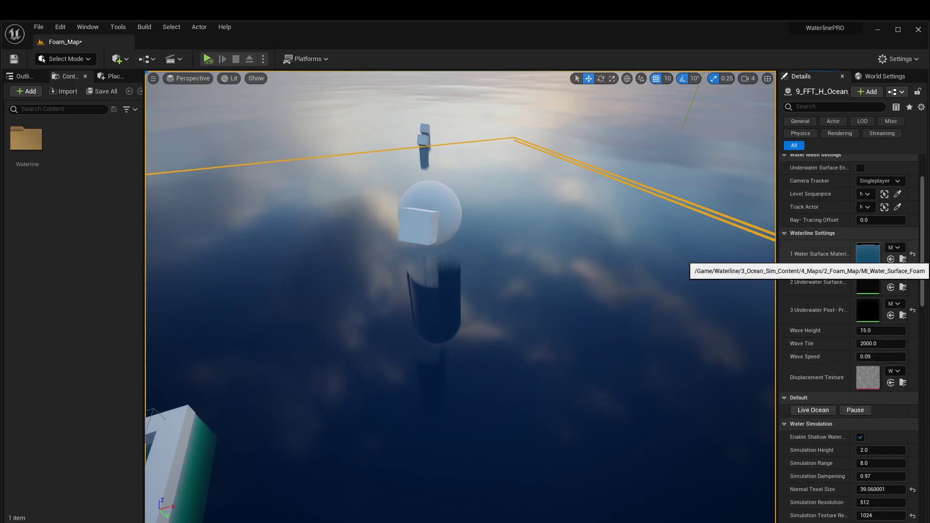
double_click(868, 254)
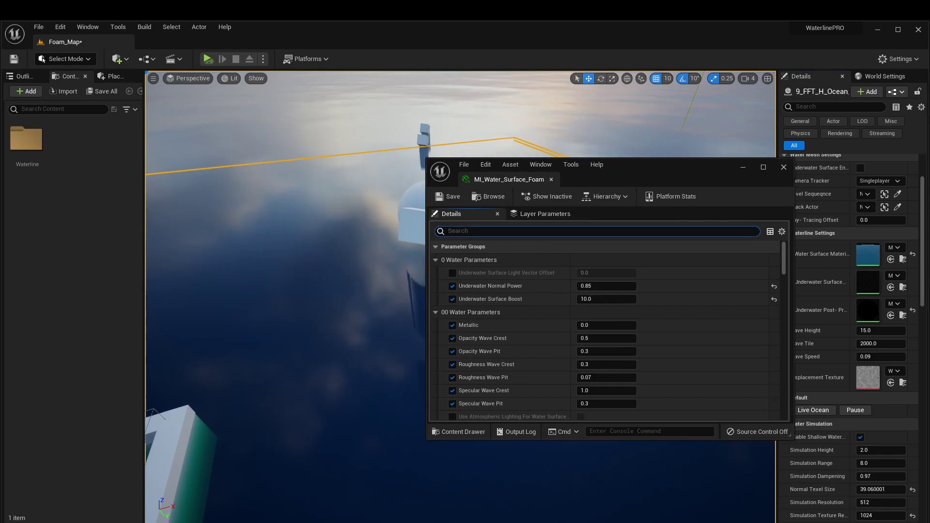
type("small")
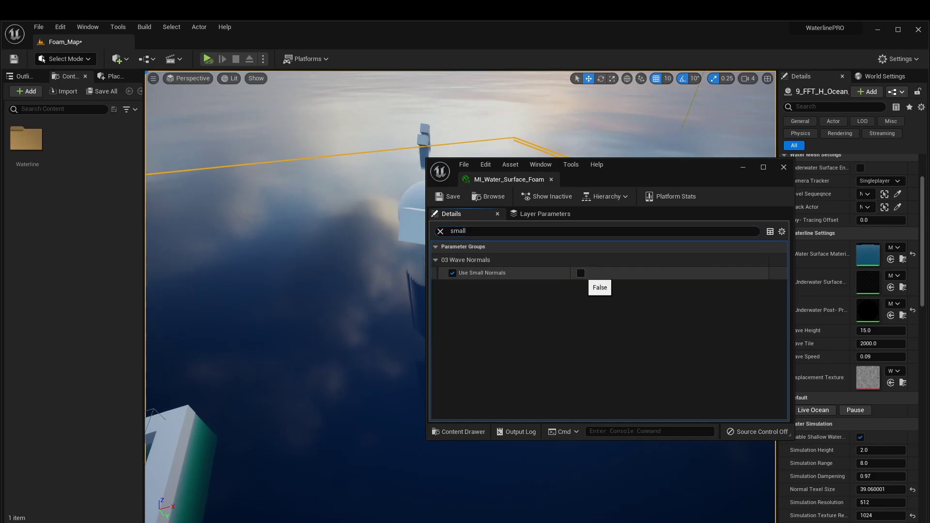
left_click(581, 273)
right_click_drag(310, 290, 262, 271)
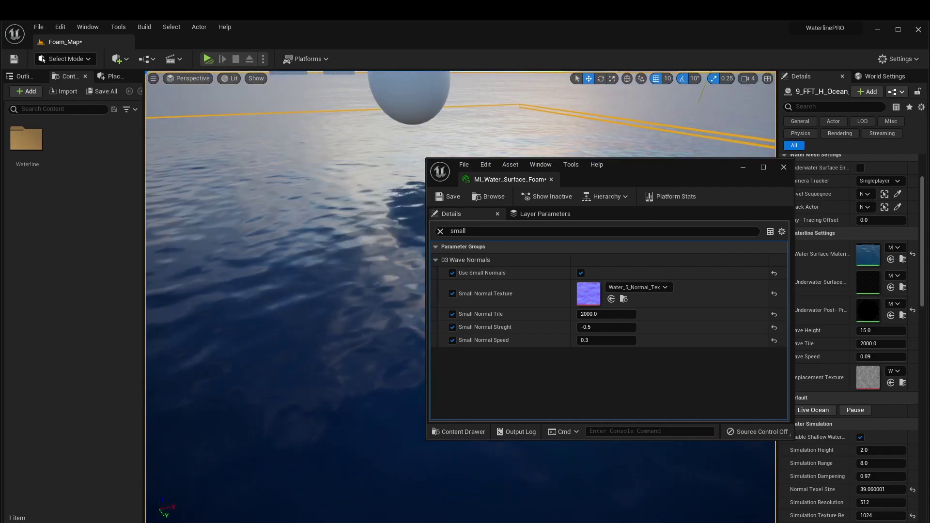
right_click_drag(310, 290, 242, 266)
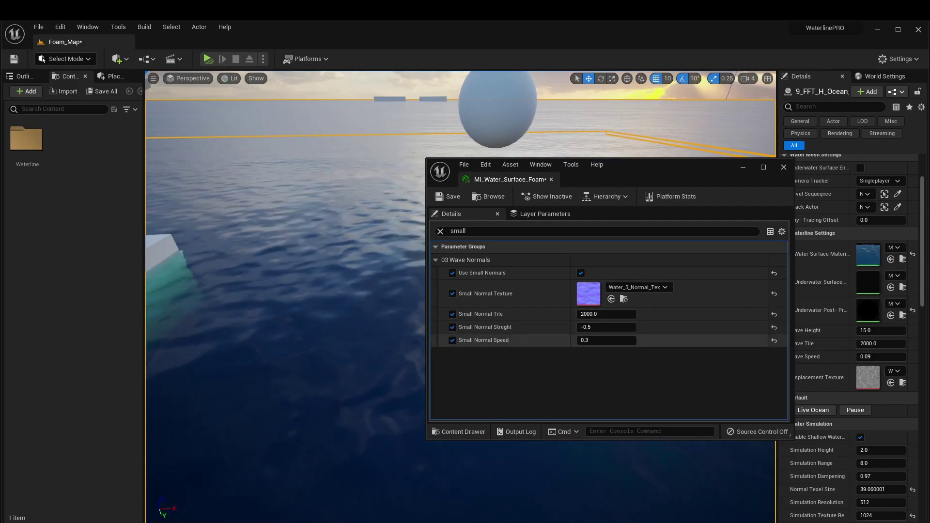
right_click_drag(348, 271, 373, 285)
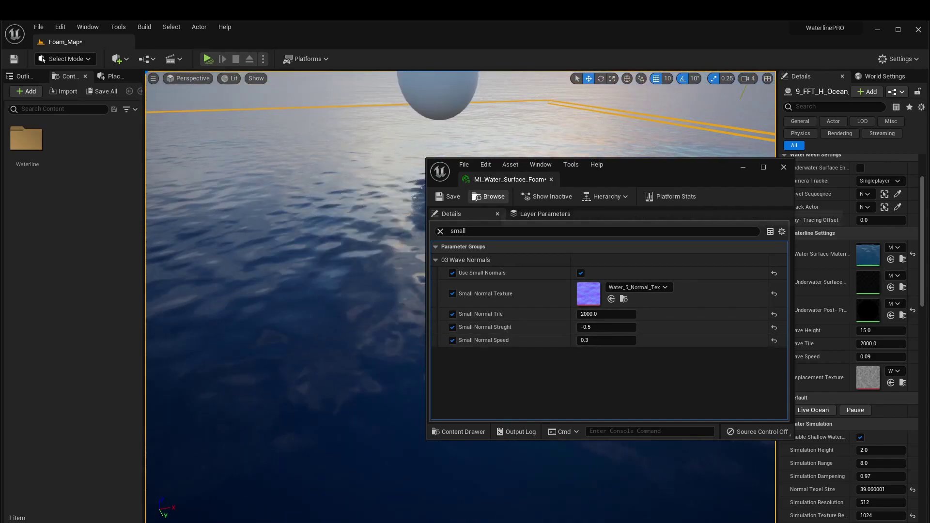
left_click(551, 179)
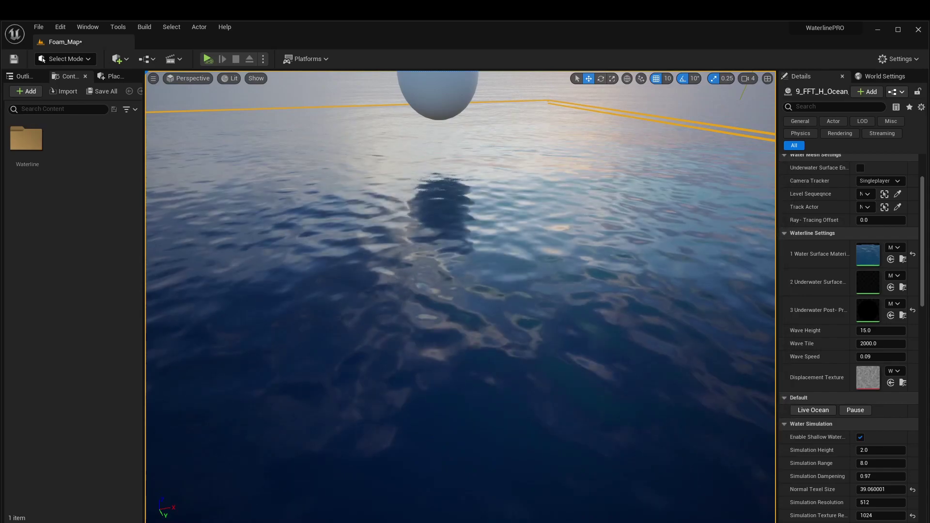
Play the level in the selected viewport, move the character through the water to check the ripples, and stop playing.
left_click(263, 58)
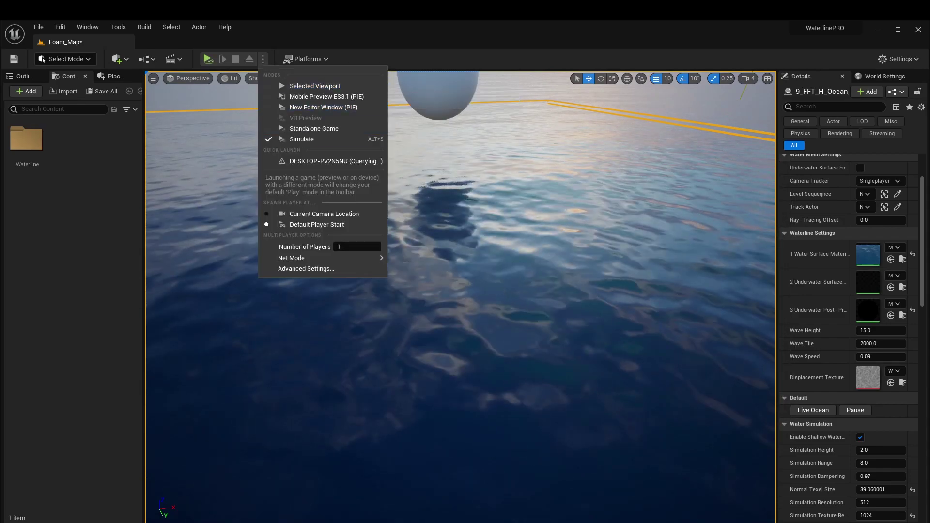
left_click(315, 86)
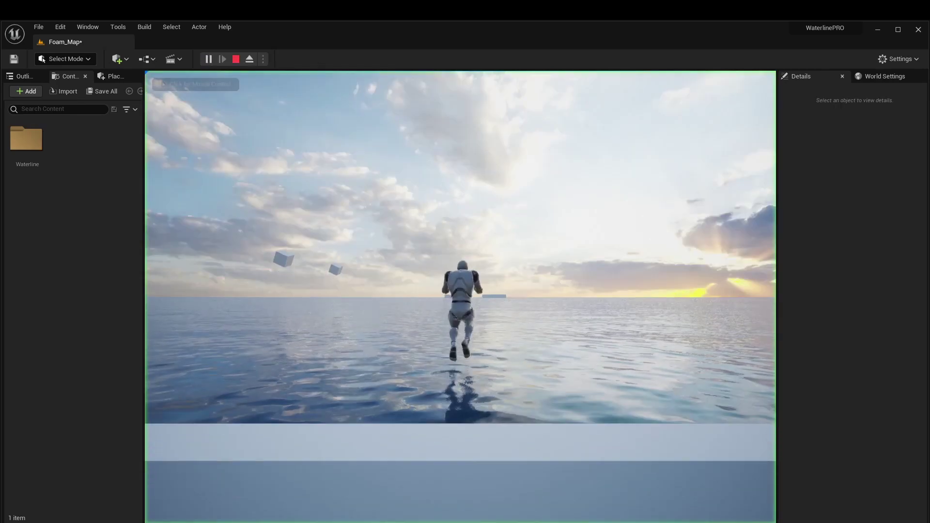
key("w")
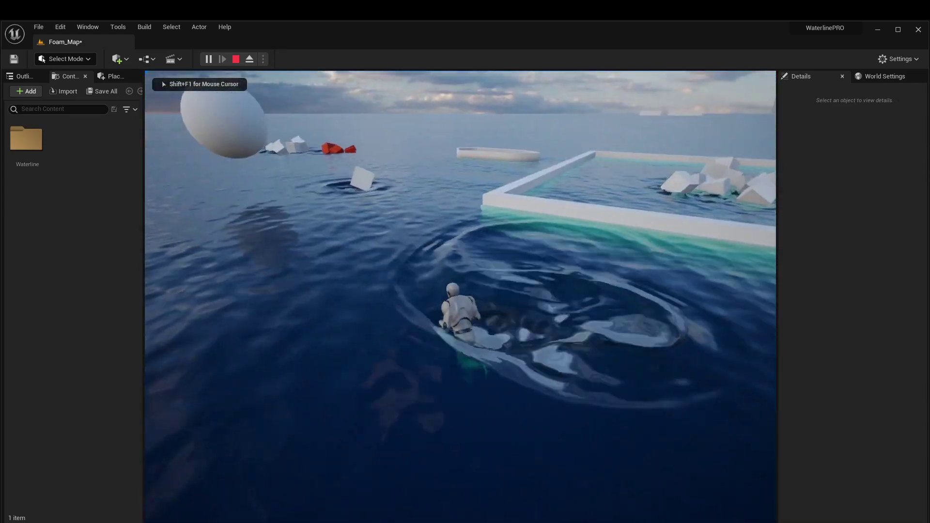
key("w")
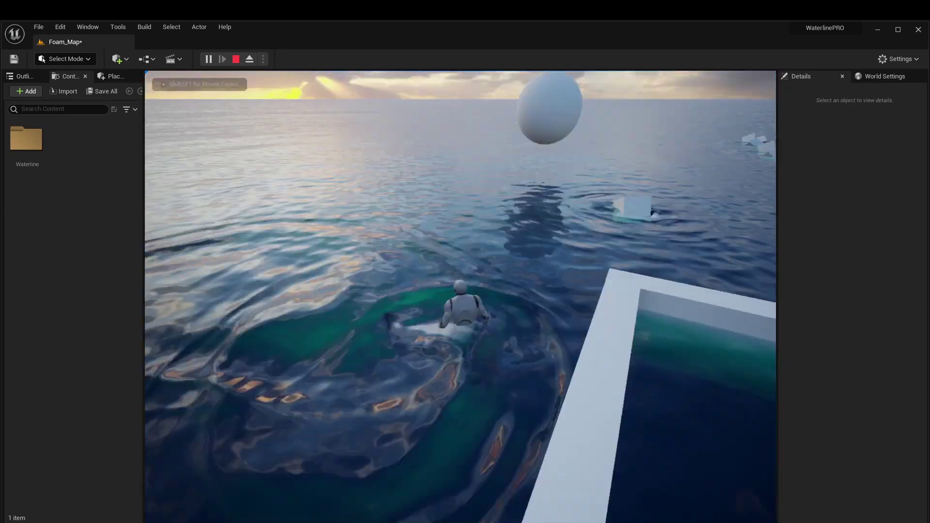
key("w")
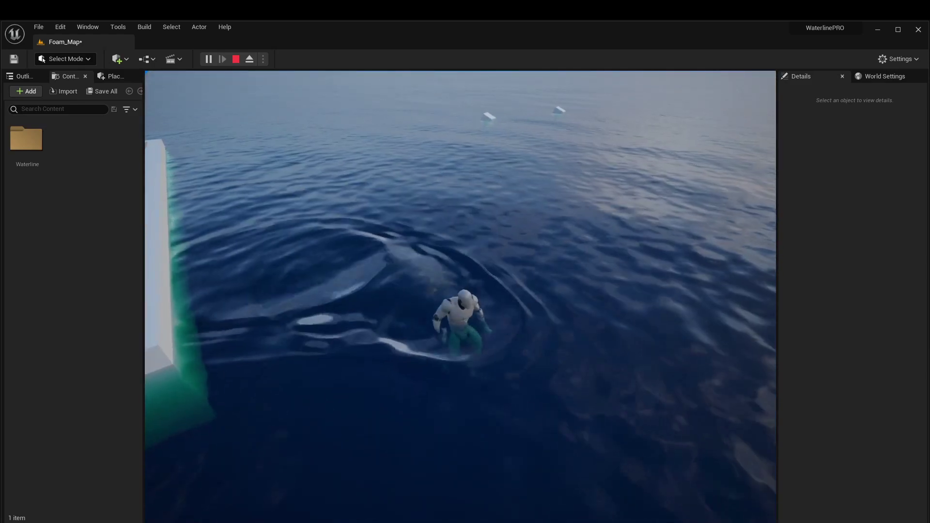
key("Escape")
Collapse the Waterline Settings and Water Mesh Settings categories of the ocean actor.
right_click_drag(461, 297, 579, 213)
key("s")
key("a")
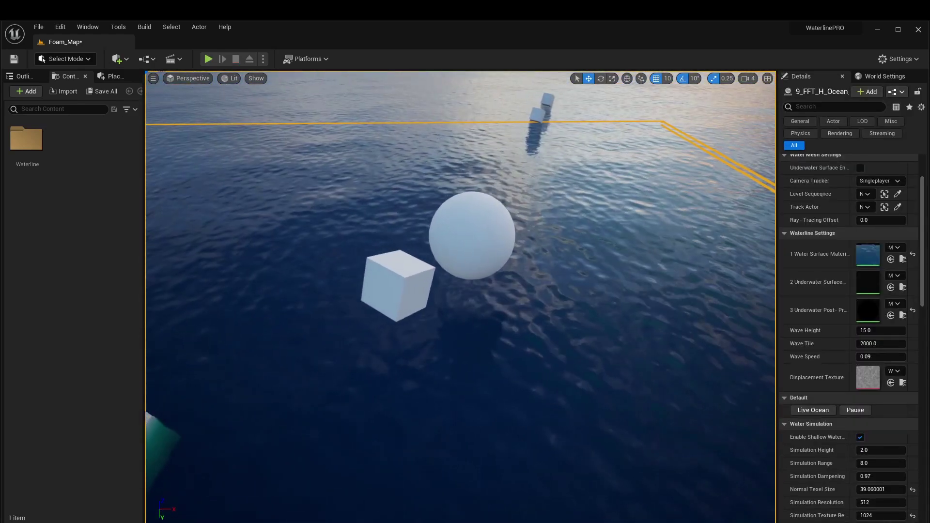
left_click(812, 233)
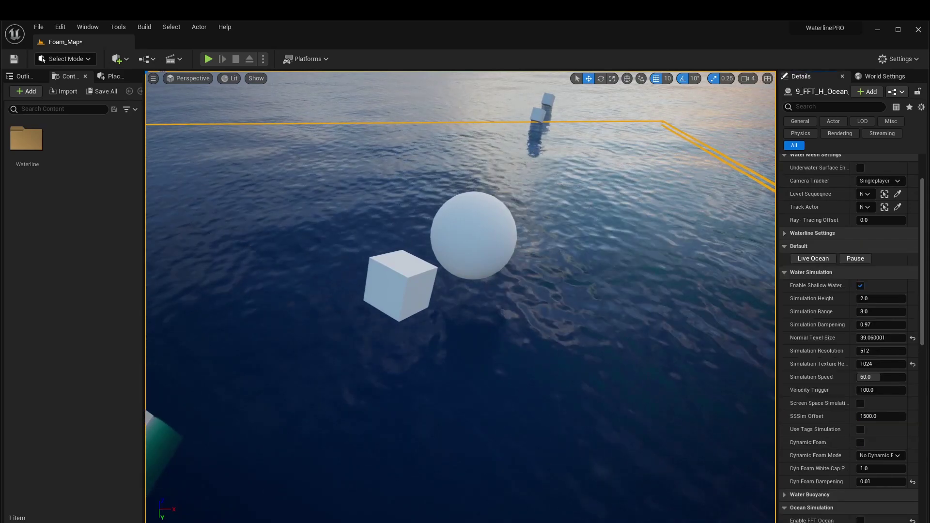
scroll(823, 193, "up", 3)
left_click(784, 210)
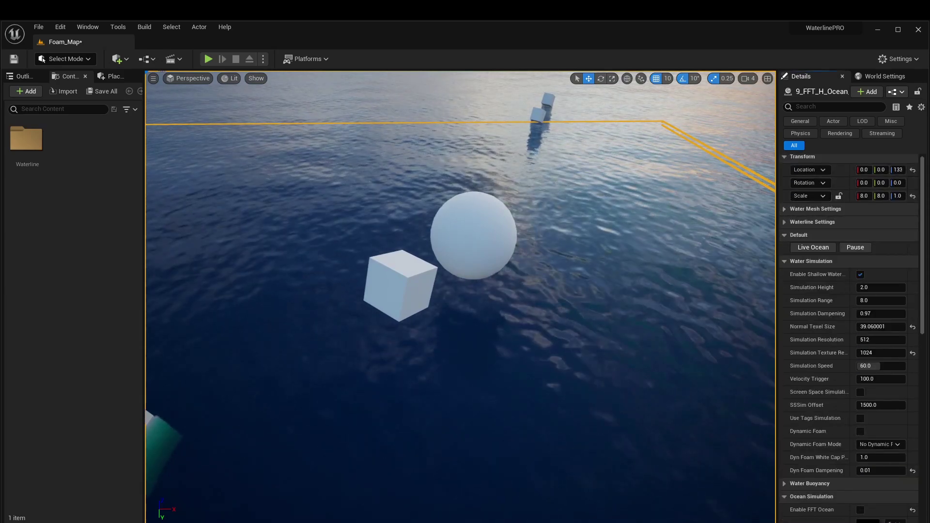
Run the level in Simulate mode to check the water around the floating cube, stop it, and close the Message Log.
left_click(263, 59)
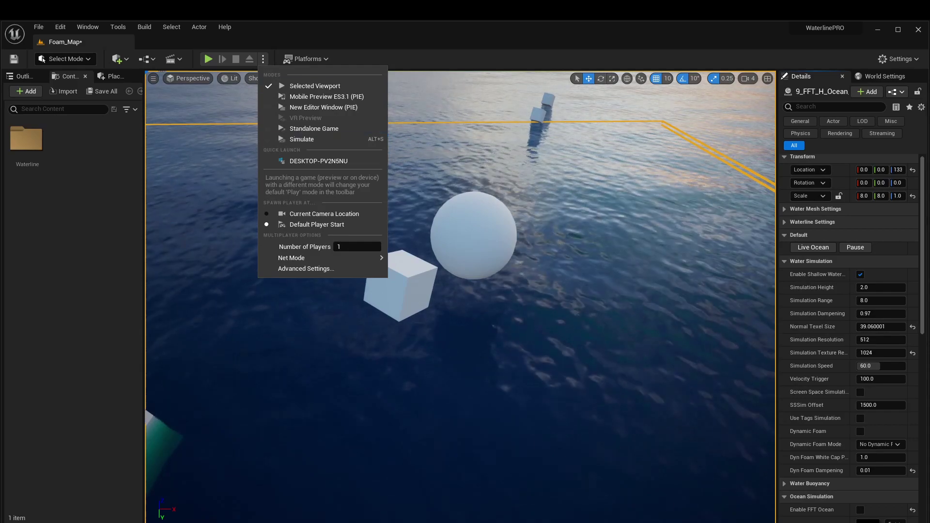
left_click(302, 139)
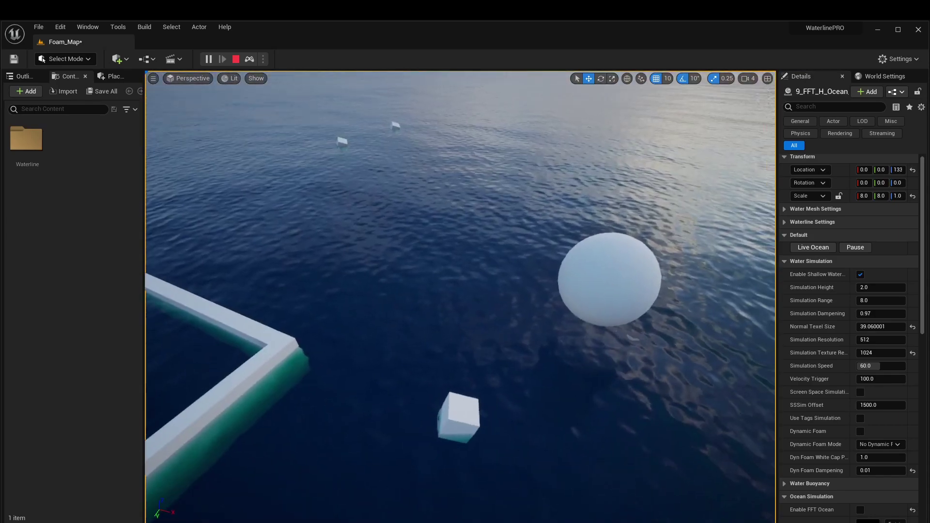
key("Escape")
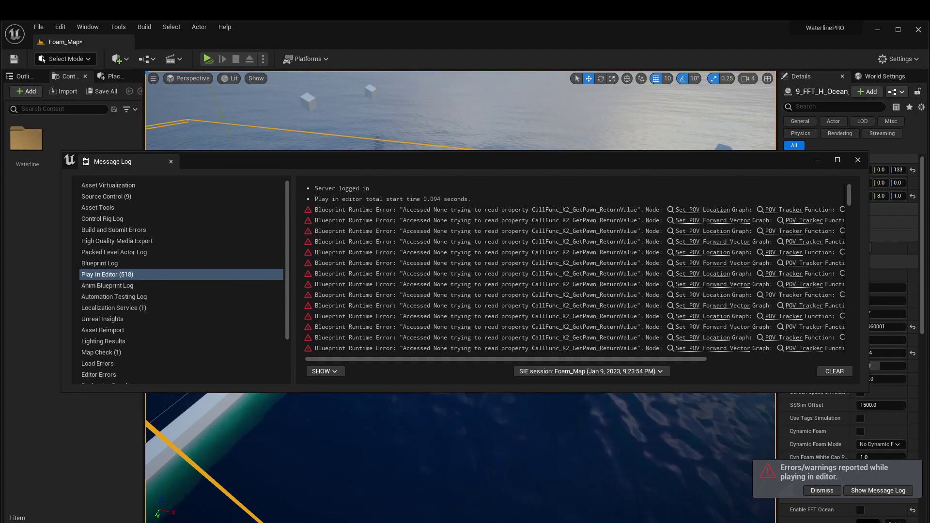
left_click(858, 160)
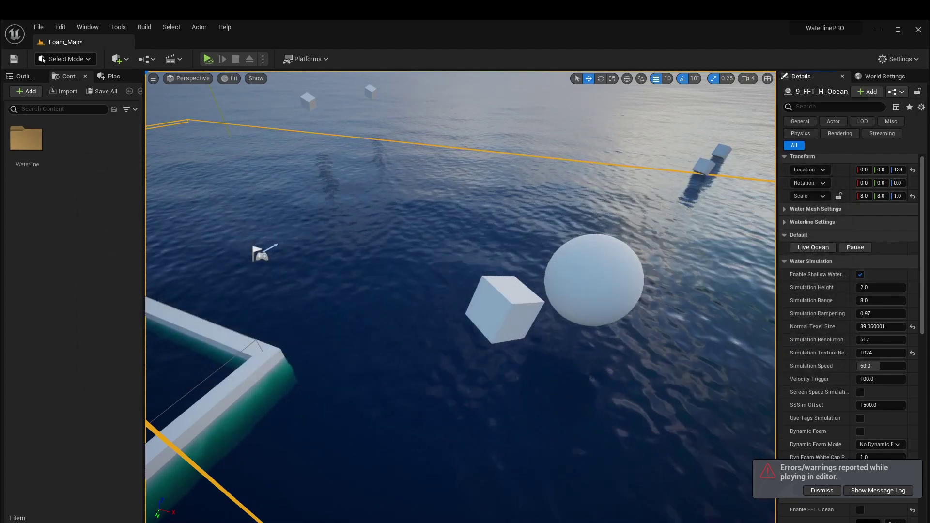
Expand Water Mesh Settings, widen the value column, and set the ocean actor's Camera Tracker to Track Actor.
right_click_drag(461, 295, 483, 330)
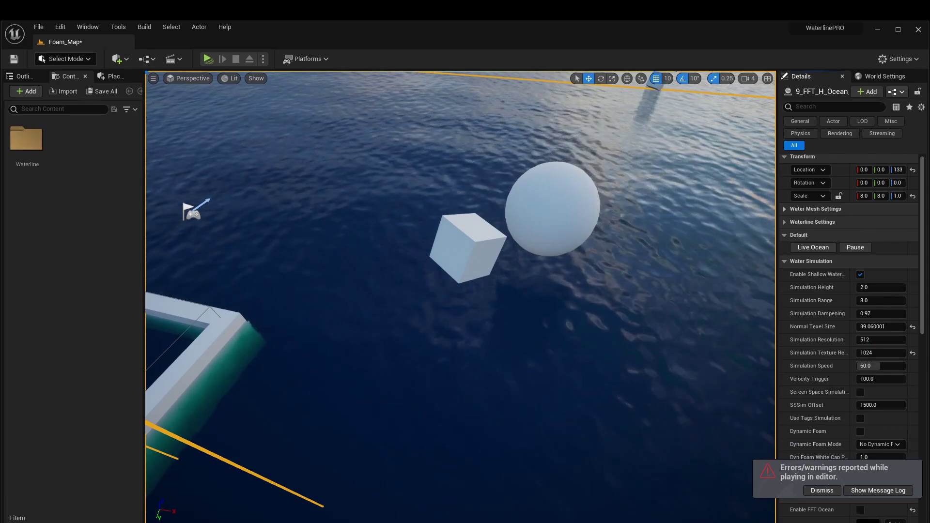
left_click(815, 208)
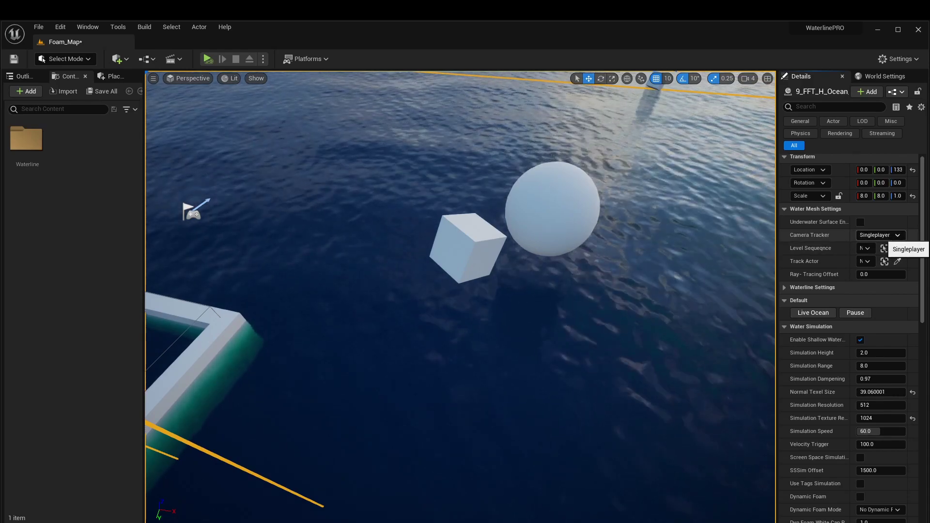
left_click_drag(850, 262, 840, 261)
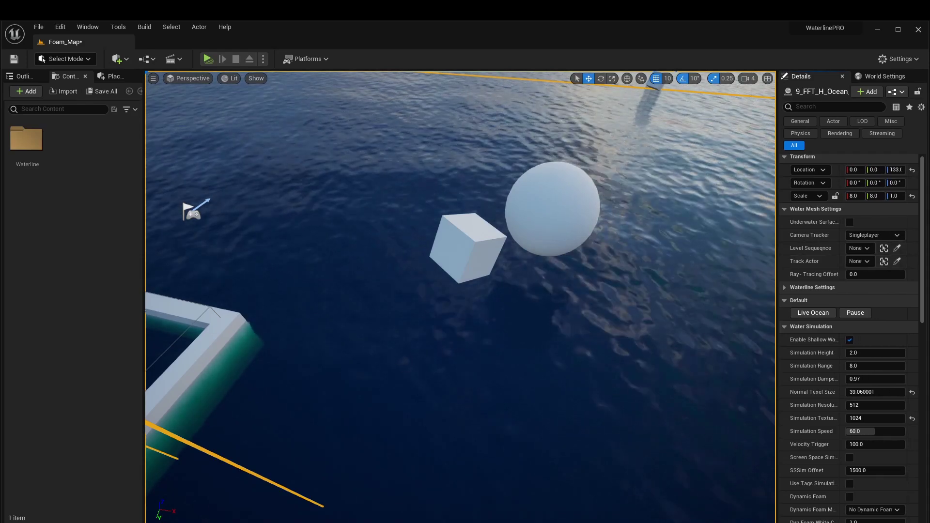
right_click_drag(460, 297, 460, 276)
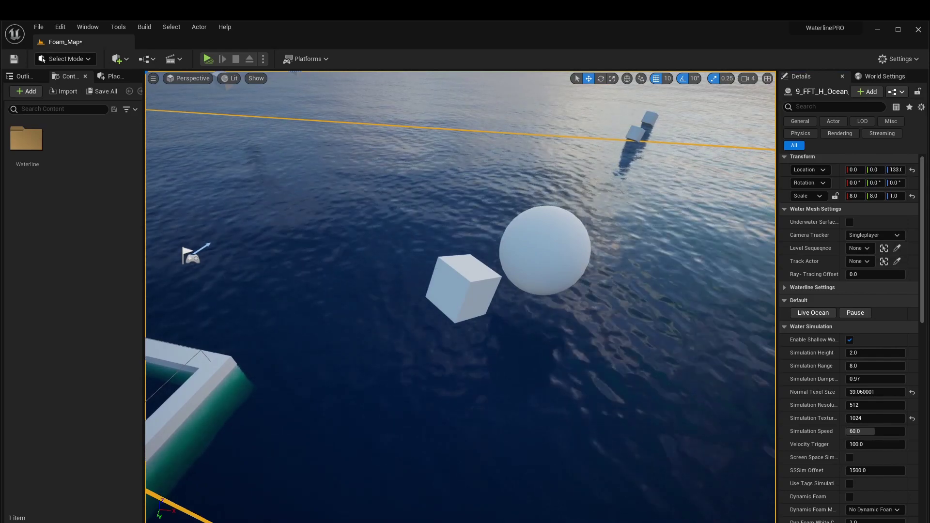
mouse_move(460, 290)
right_mouse_down()
mouse_move(460, 268)
mouse_move(436, 276)
mouse_move(445, 291)
right_mouse_up()
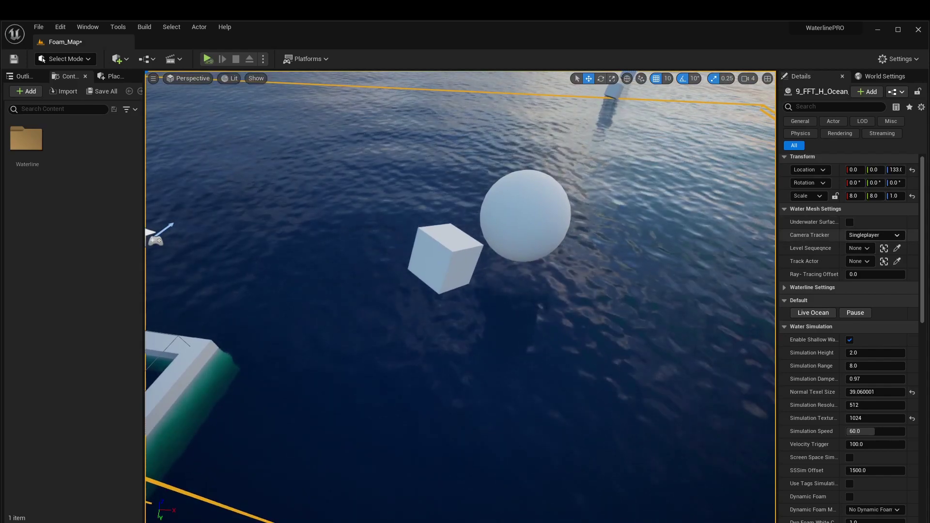
left_click(887, 236)
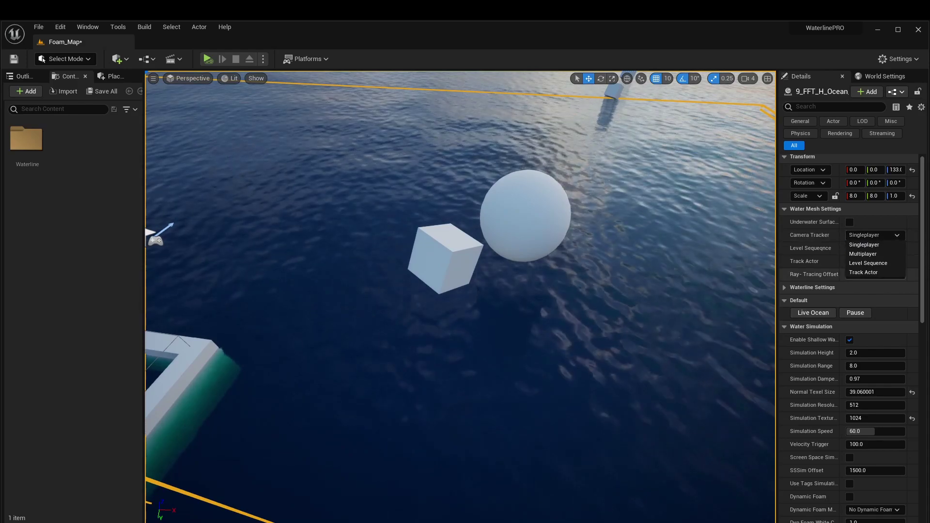
left_click(875, 273)
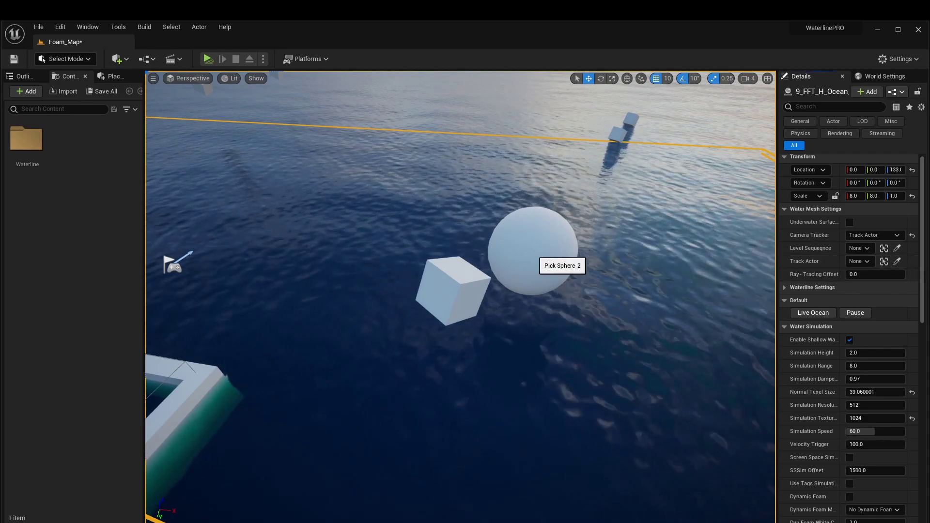
Pick the large sphere as the ocean's Track Actor and simulate the level to check the water around the cube.
left_click(896, 235)
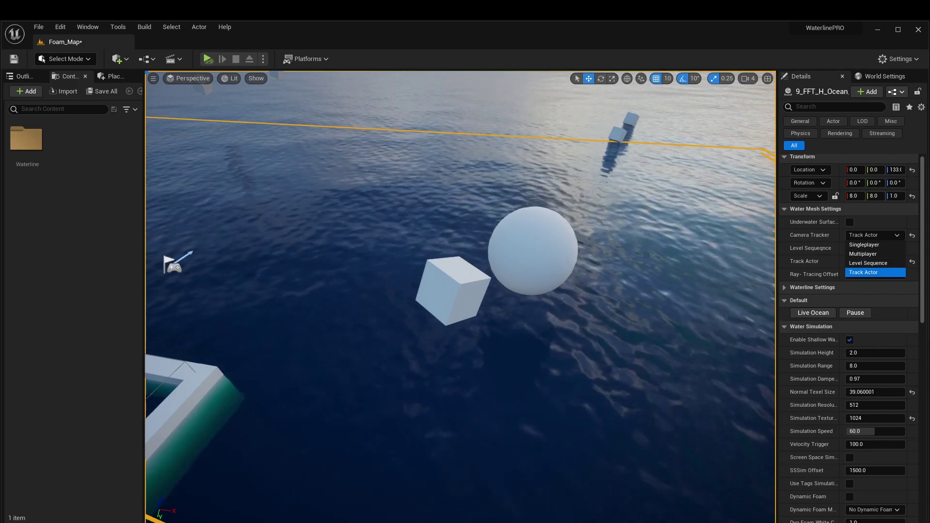
mouse_move(581, 296)
right_mouse_down()
mouse_move(601, 302)
mouse_move(592, 300)
right_mouse_up()
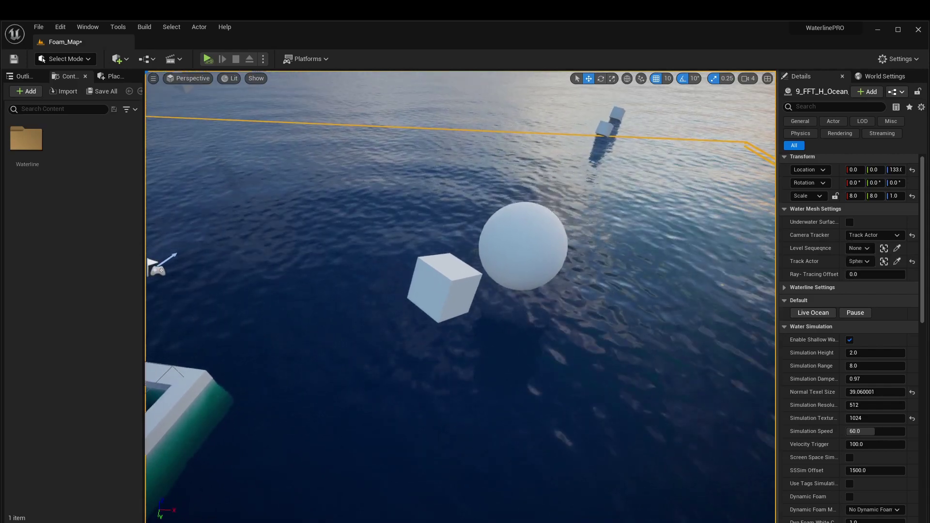
key("alt+p")
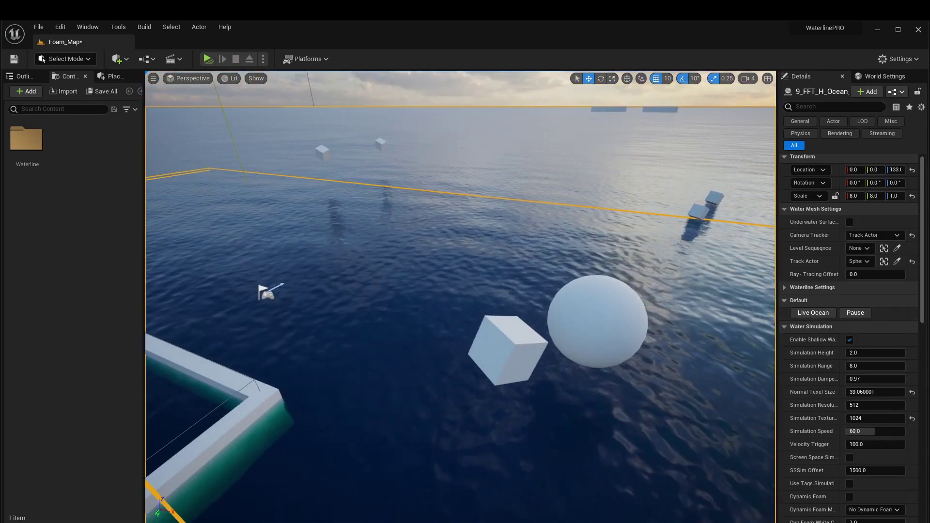
Collapse the Default and Ocean Simulation categories and widen the name column to read the full Water Simulation property names.
left_click(785, 301)
scroll(814, 350, "down", 1)
scroll(848, 339, "down", 3)
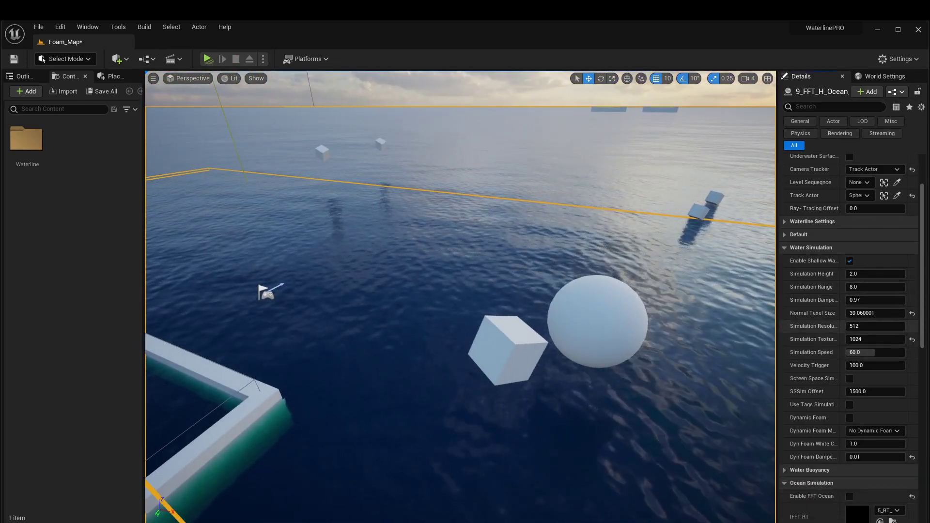
left_click(784, 483)
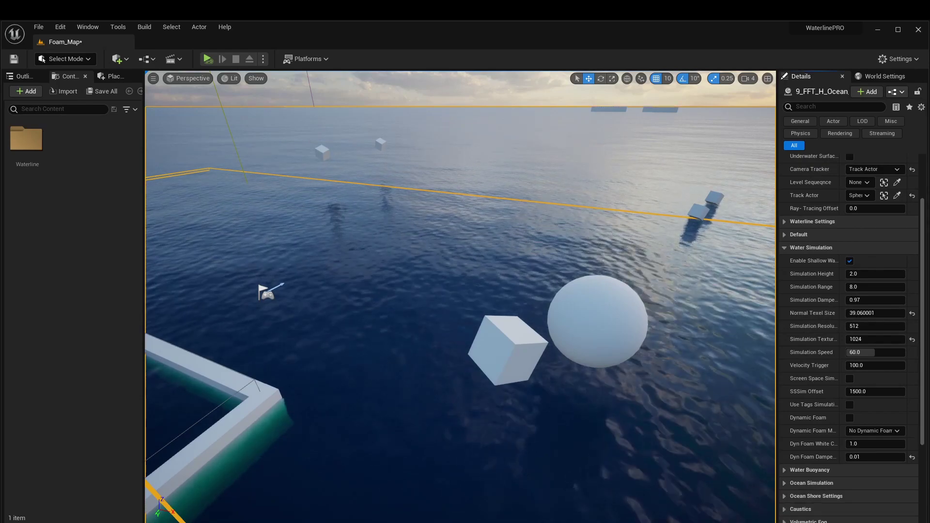
scroll(823, 324, "up", 1)
left_click_drag(839, 297, 857, 297)
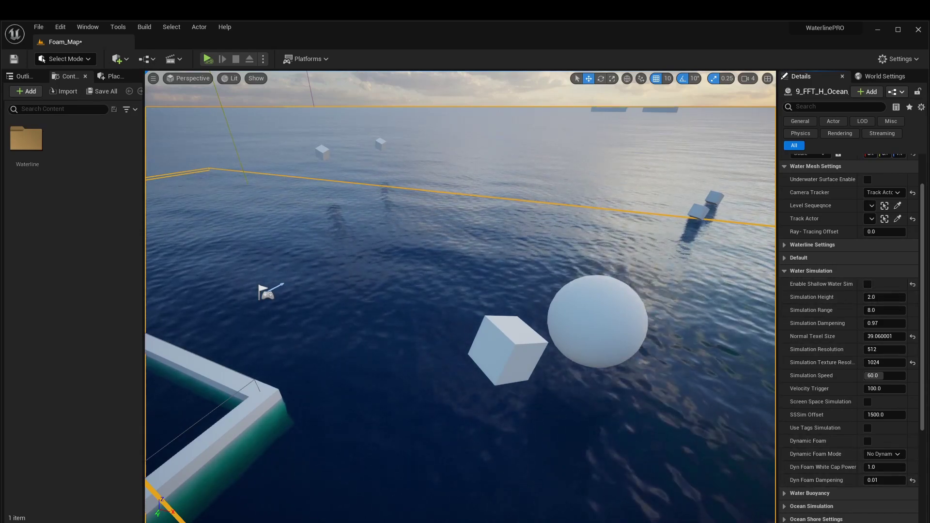
Simulate the level with Enable Shallow Water Sim turned off for comparison, stop it, and re-enable the option.
left_click(208, 59)
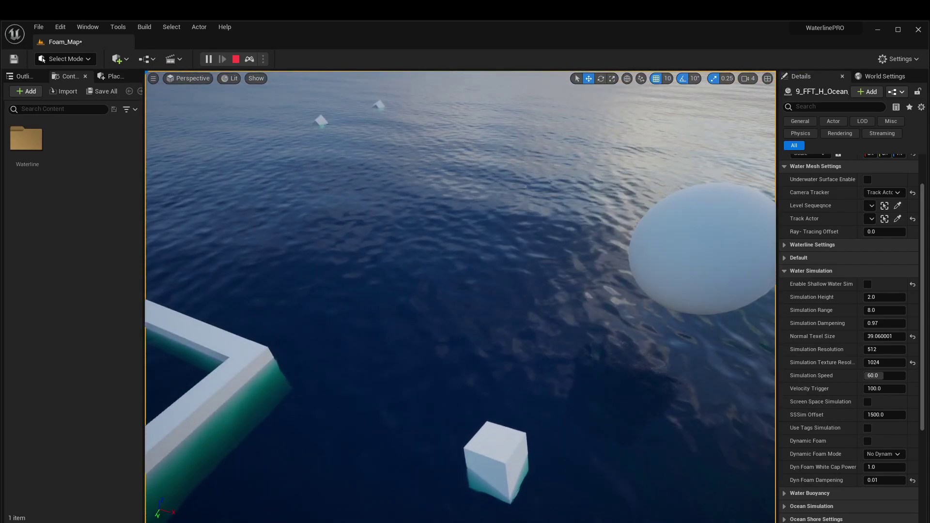
key("Escape")
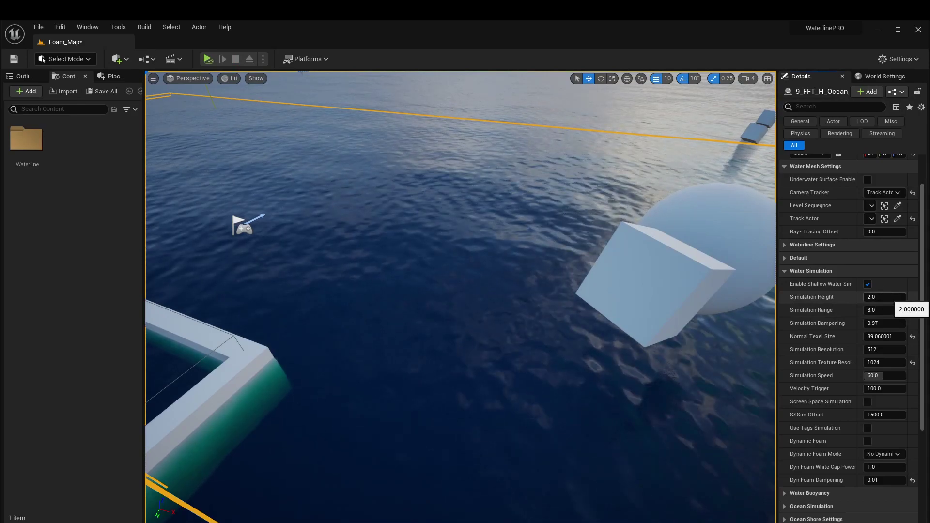
Set Simulation Height to 10.0, simulate the level to check the ripples around the falling cube, and stop it.
left_click(872, 297)
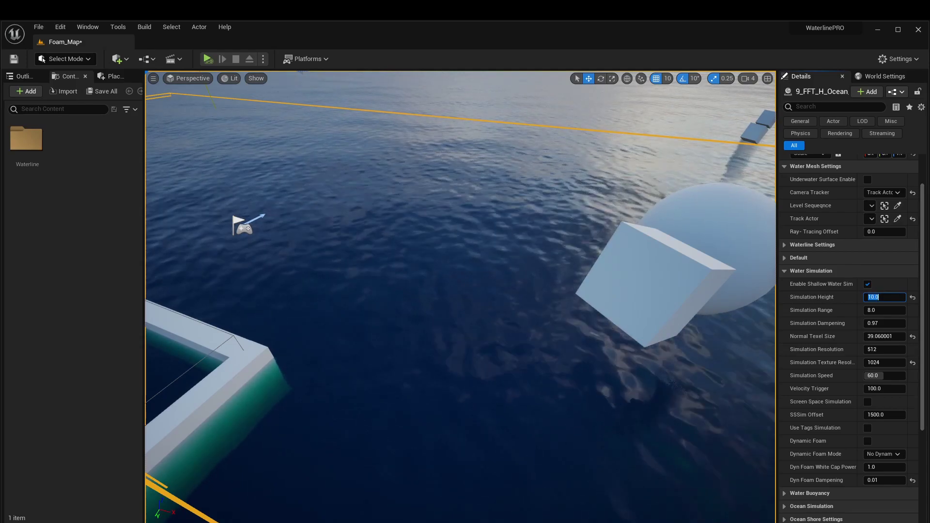
left_click(208, 59)
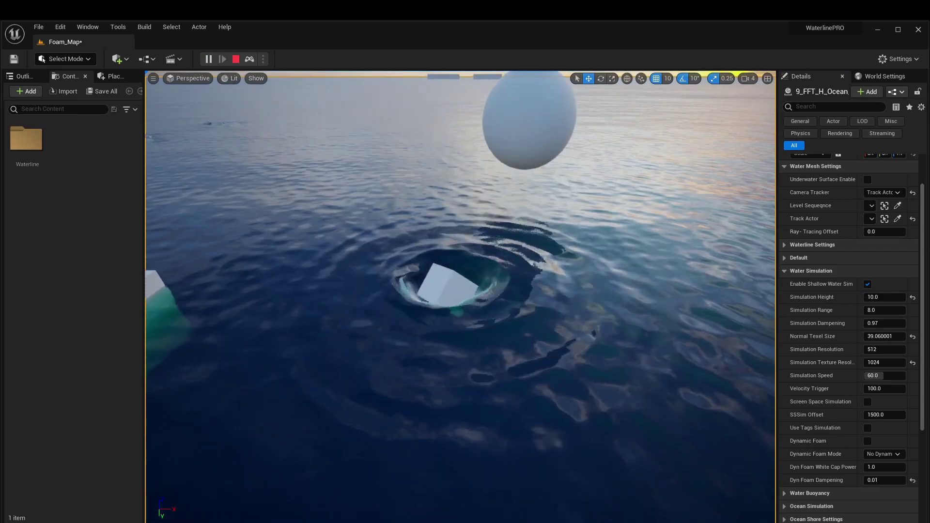
key("Escape")
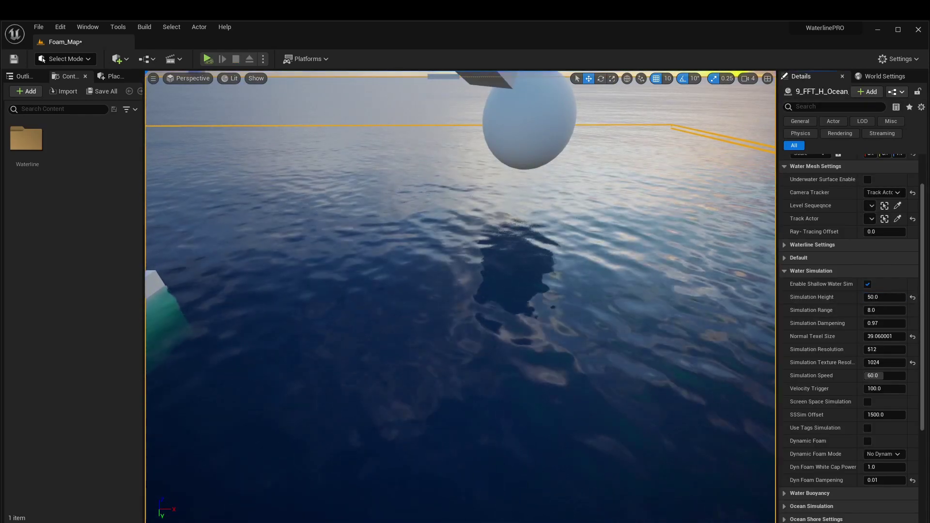
Simulate the level with Simulation Height set to 50.0, stop it, and reset the height to its default of 2.0.
key("alt+p")
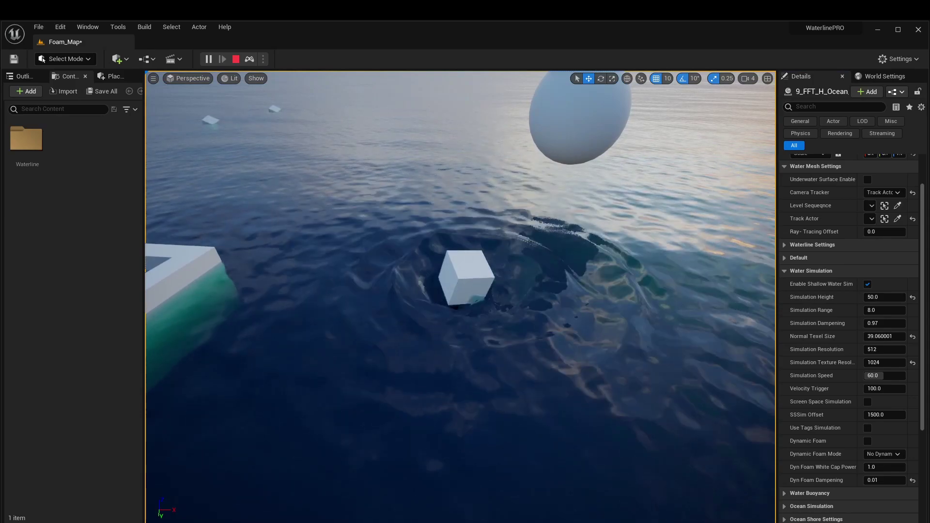
key("Escape")
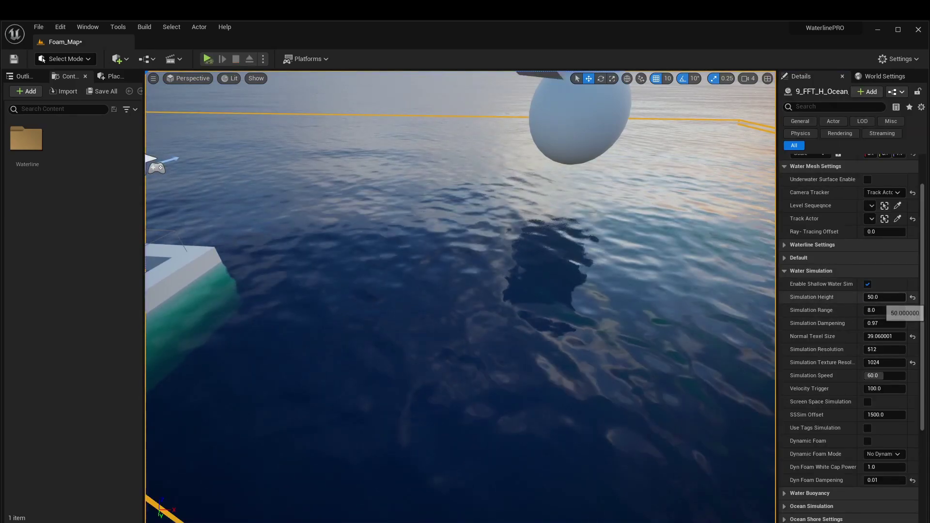
left_click(884, 297)
left_click(913, 297)
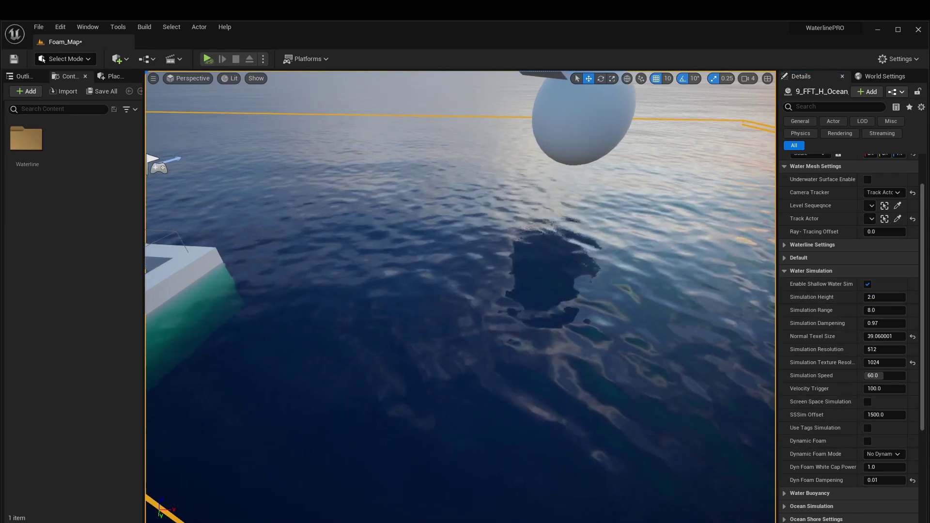
right_click_drag(460, 291, 431, 292)
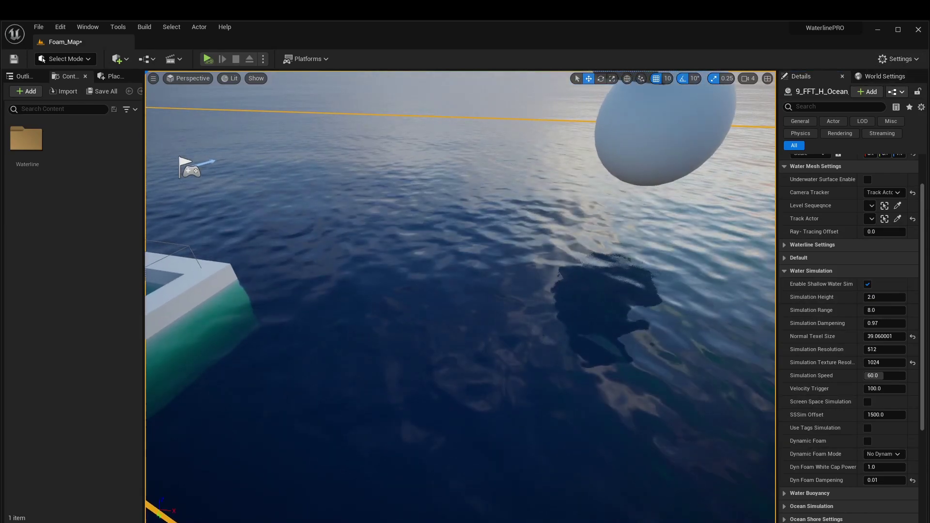